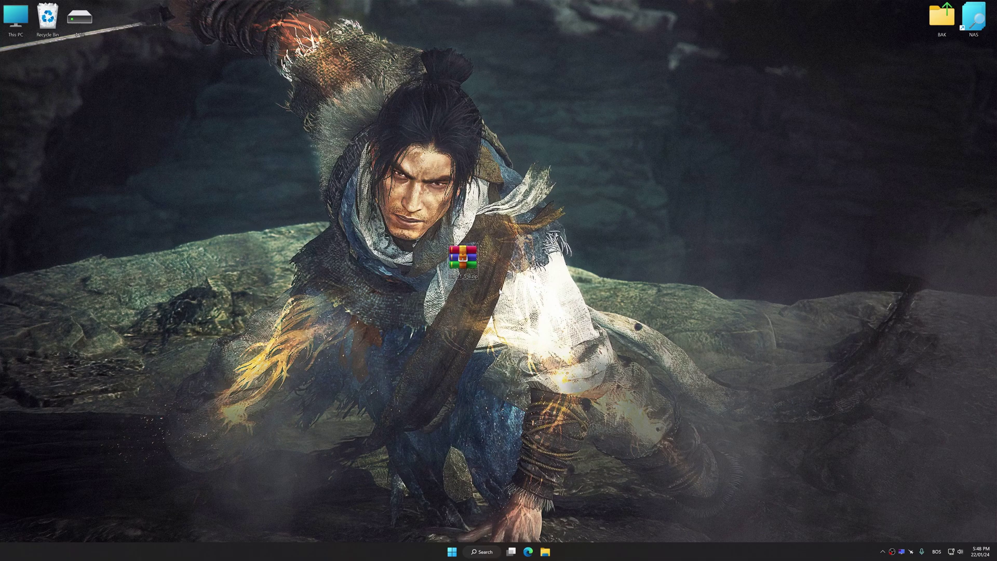
# Step: Extract the downloaded archive onto the desktop and install Low Specs Experience, accepting the license
pyautogui.rightClick(460, 262)
pyautogui.click(616, 279)
pyautogui.doubleClick(15, 214)
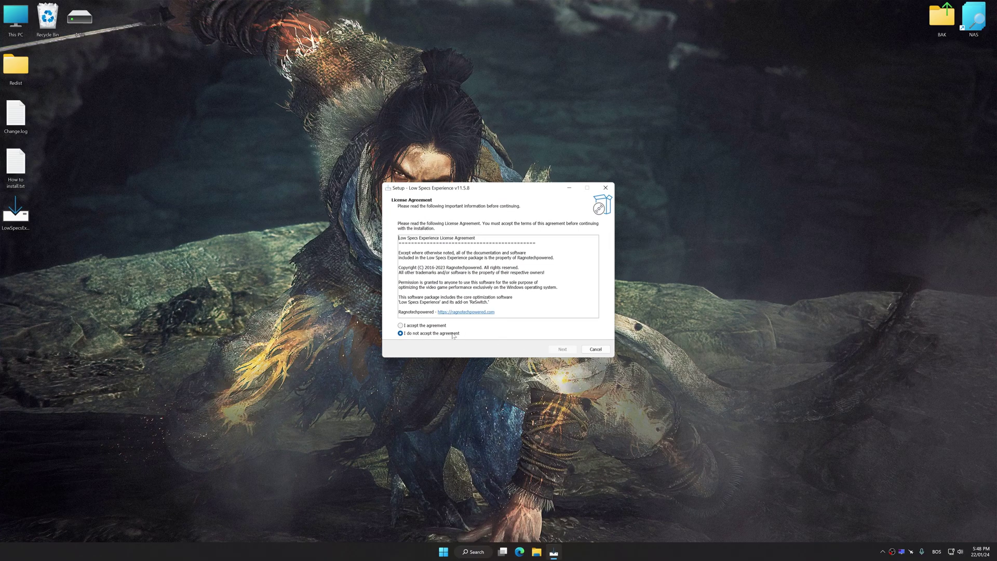
pyautogui.click(400, 325)
pyautogui.click(563, 349)
pyautogui.click(563, 349)
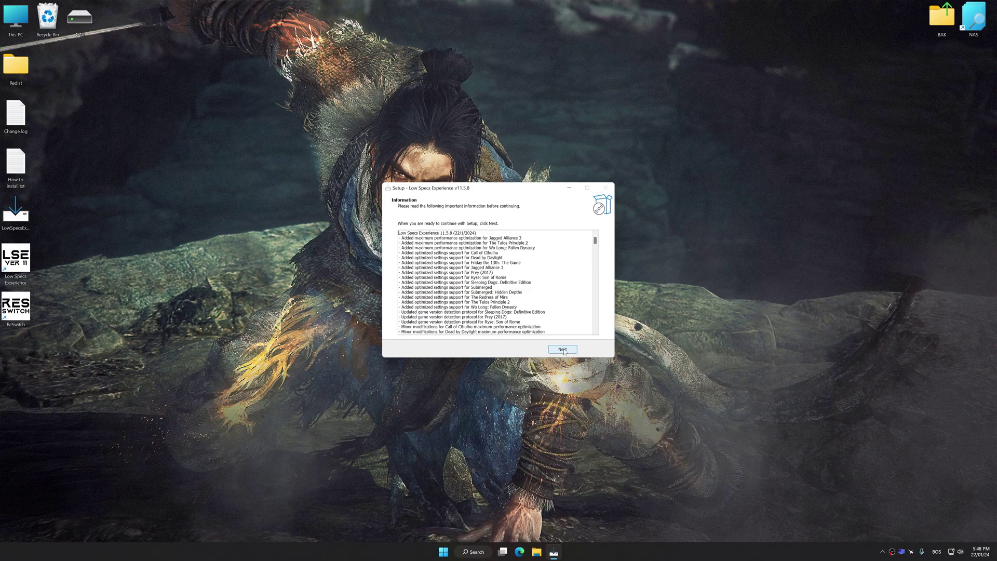
pyautogui.click(562, 349)
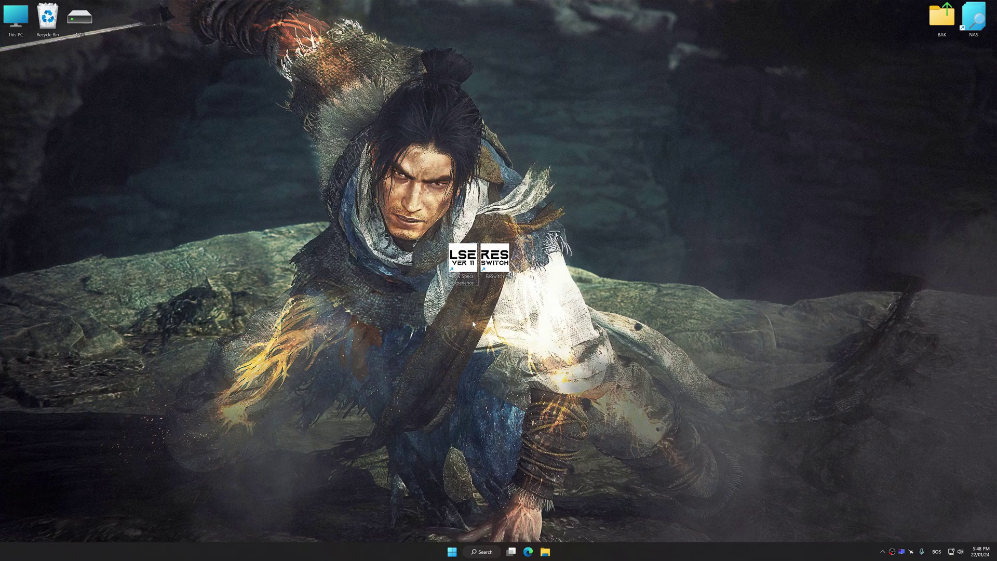
# Step: Launch Low Specs Experience and load the Wo Long: Fallen Dynasty optimization package from the catalog
pyautogui.doubleClick(468, 270)
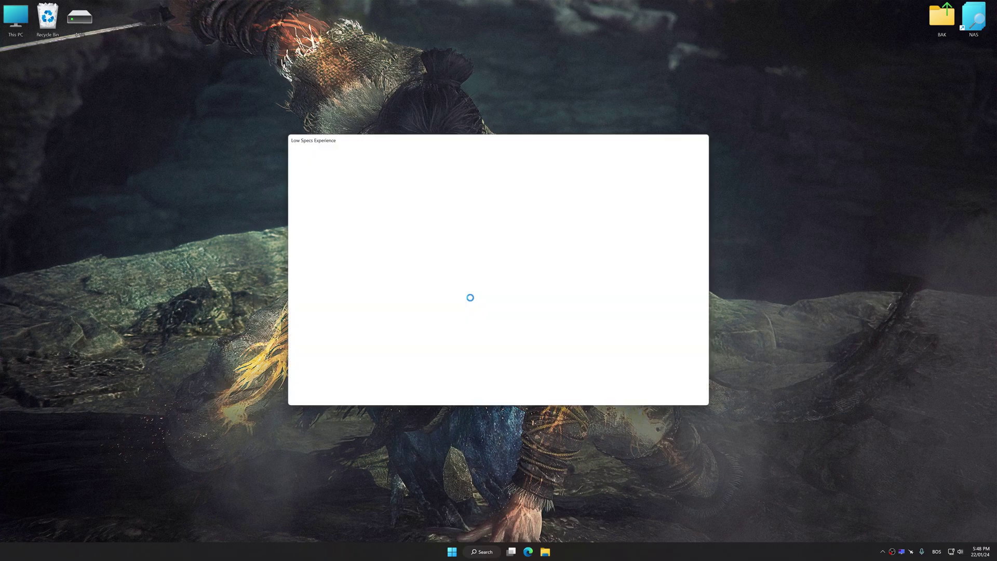
pyautogui.click(329, 217)
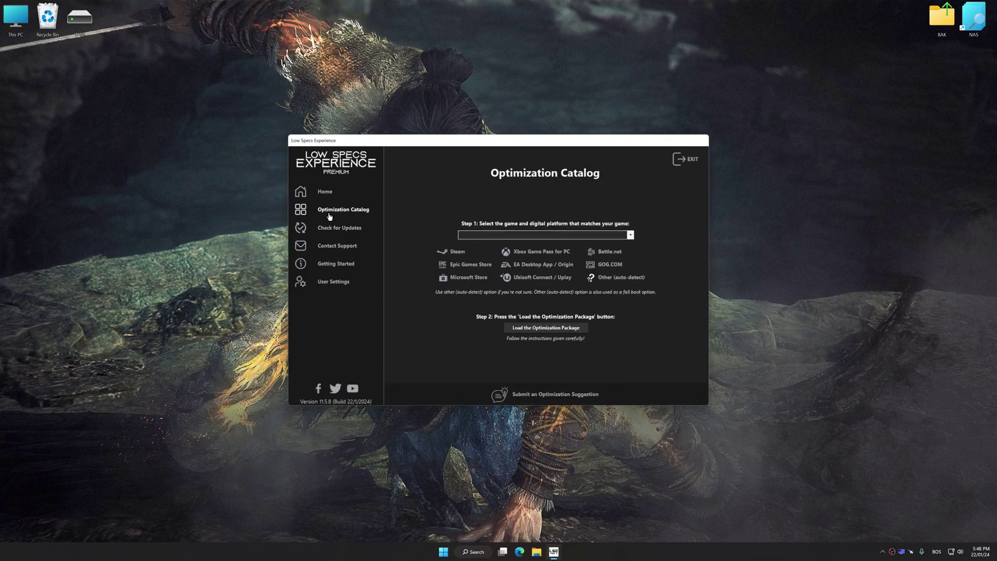
pyautogui.click(508, 234)
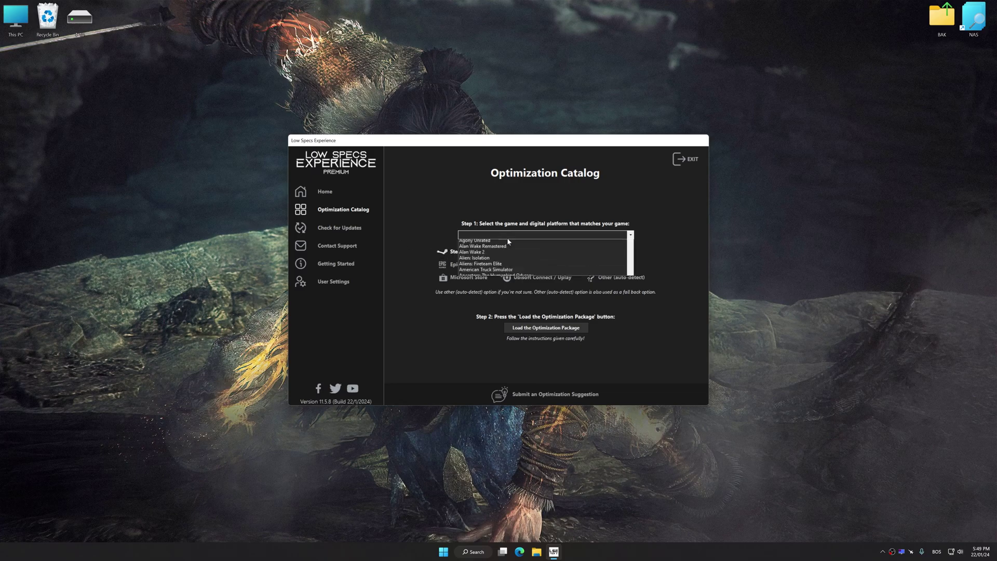
pyautogui.scroll(-2, 513, 282)
pyautogui.scroll(-2, 513, 282)
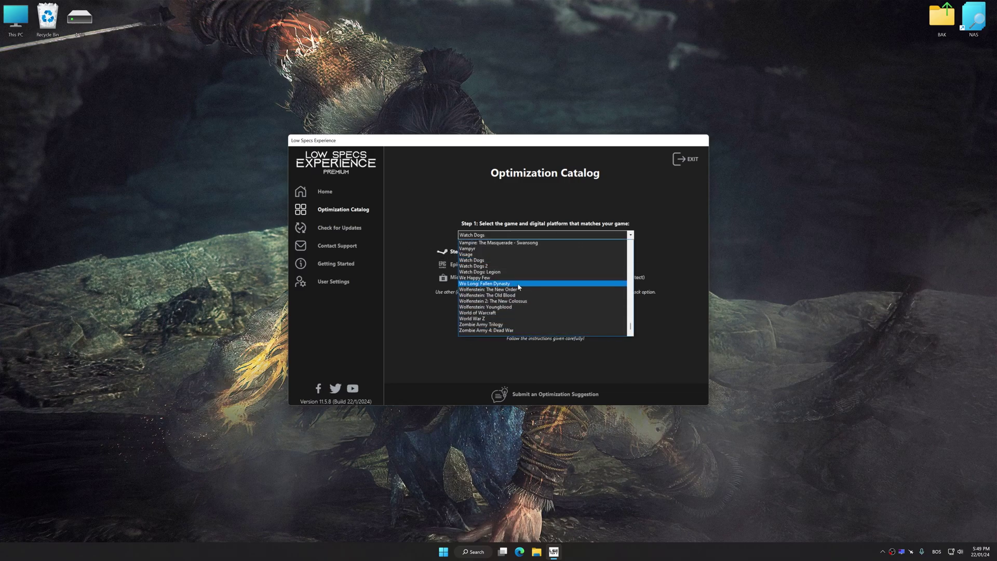
pyautogui.click(534, 282)
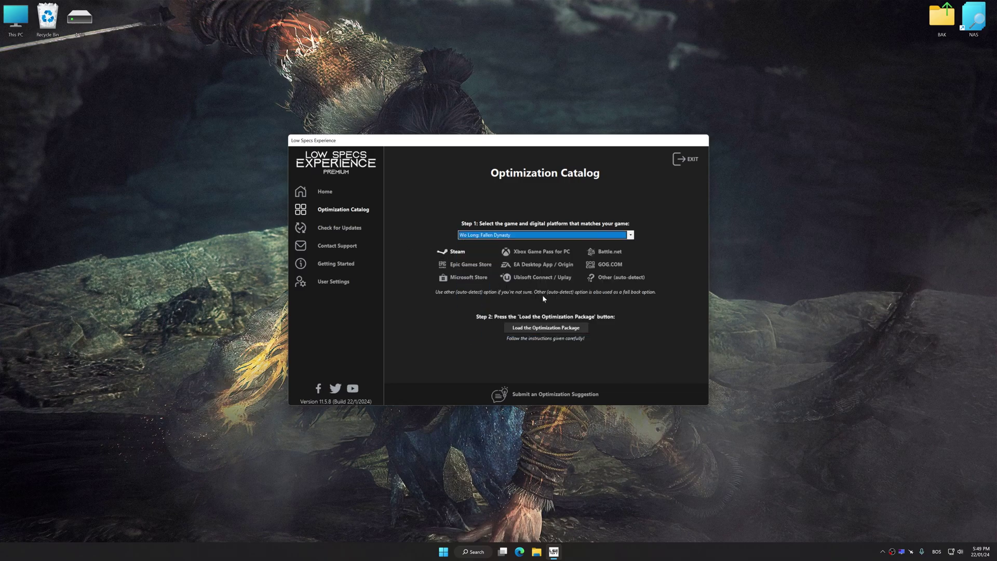
pyautogui.click(552, 329)
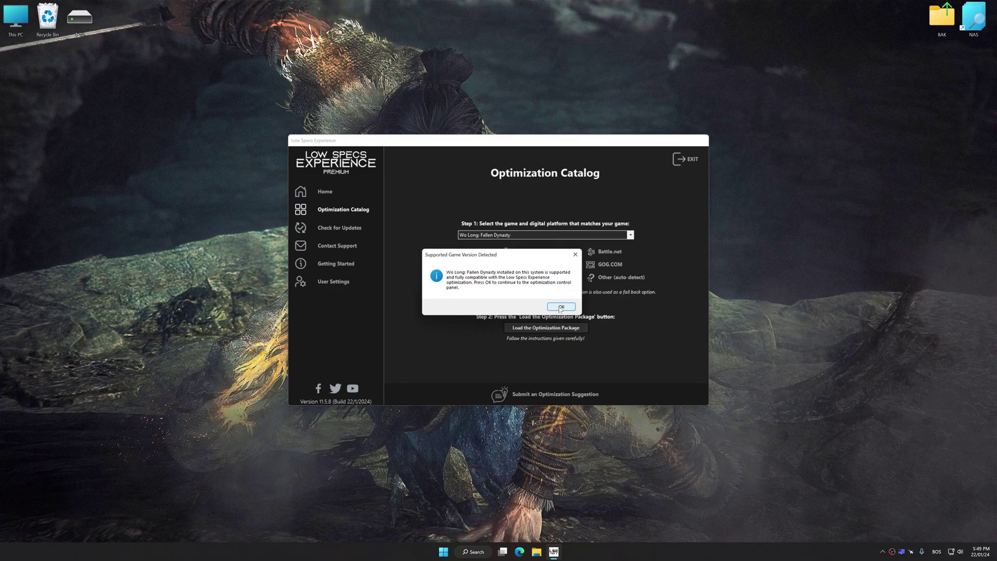
# Step: Dismiss the support notice and choose Plain-Low maximum performance optimization at 2560 x 1440
pyautogui.click(561, 308)
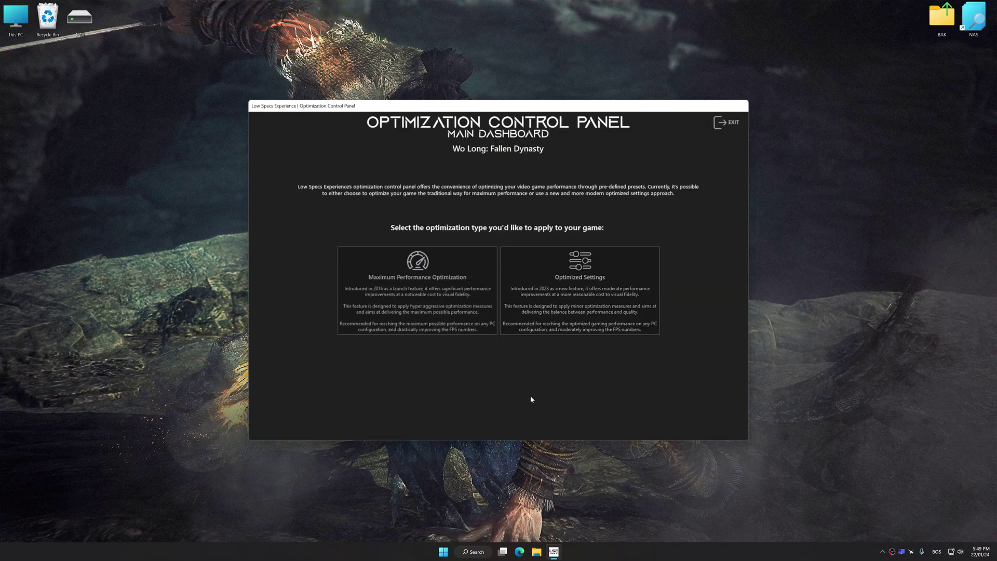
pyautogui.click(417, 313)
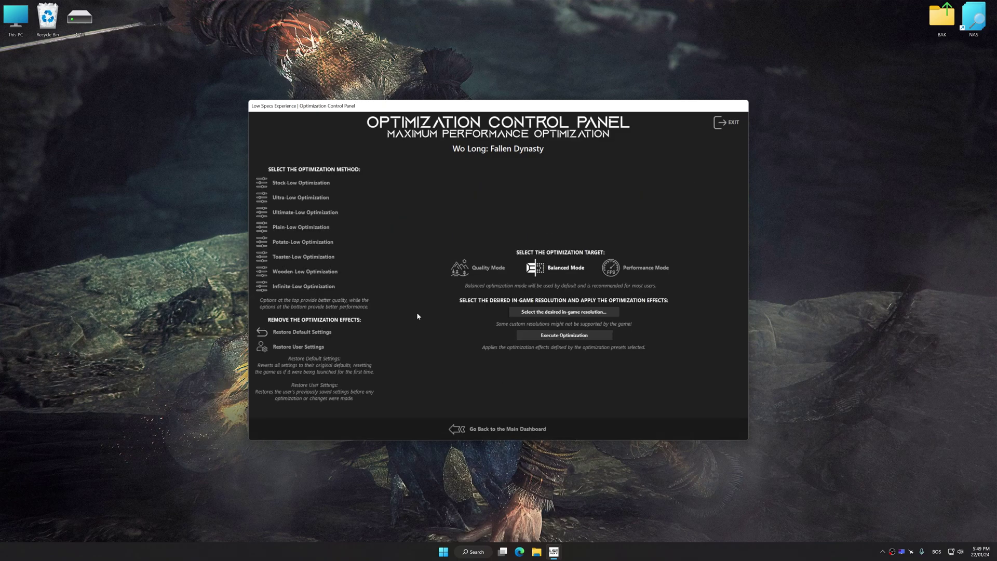
pyautogui.click(296, 232)
pyautogui.click(564, 312)
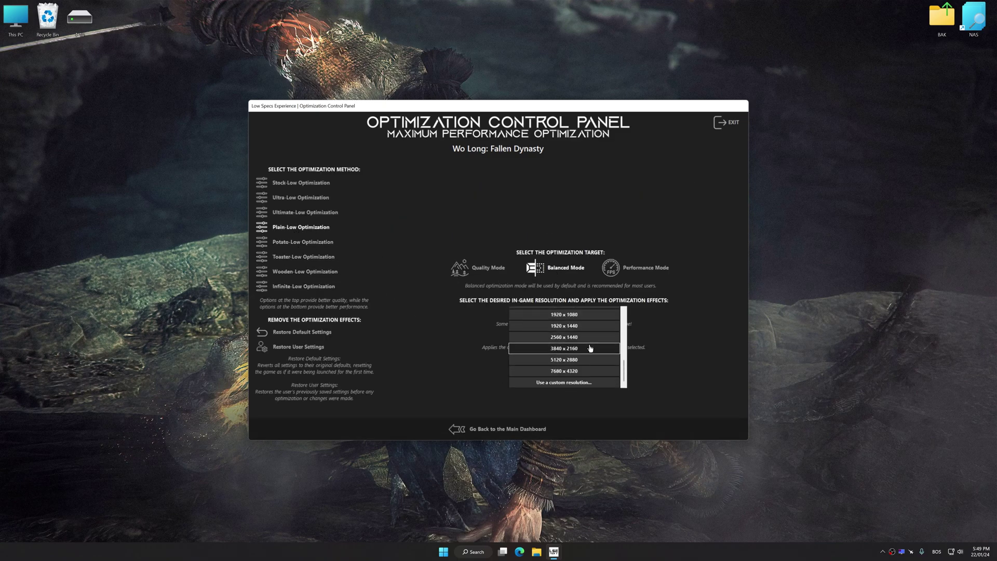
pyautogui.click(567, 337)
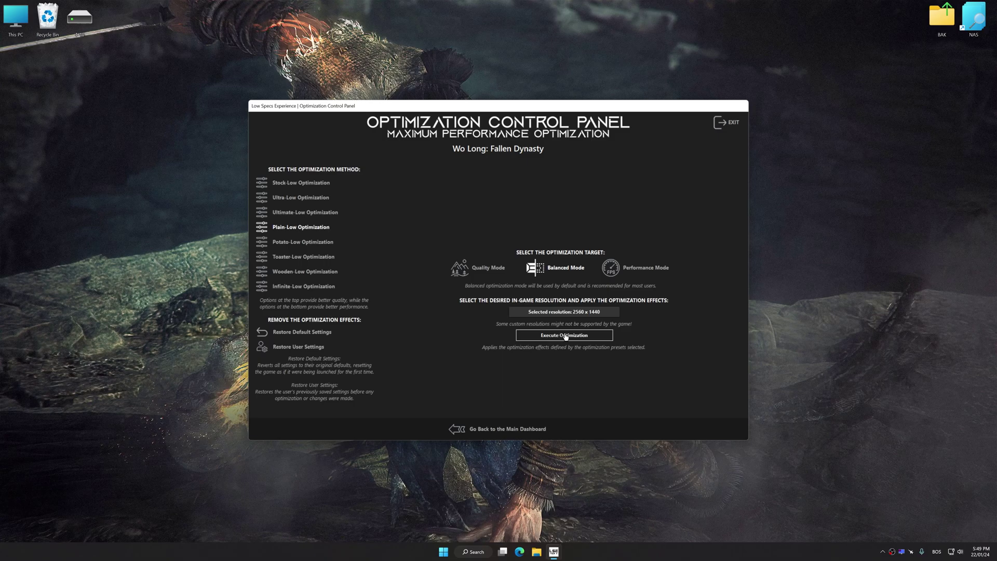
# Step: Execute the Plain-Low optimization for Wo Long, then restore the game's default settings
pyautogui.click(565, 335)
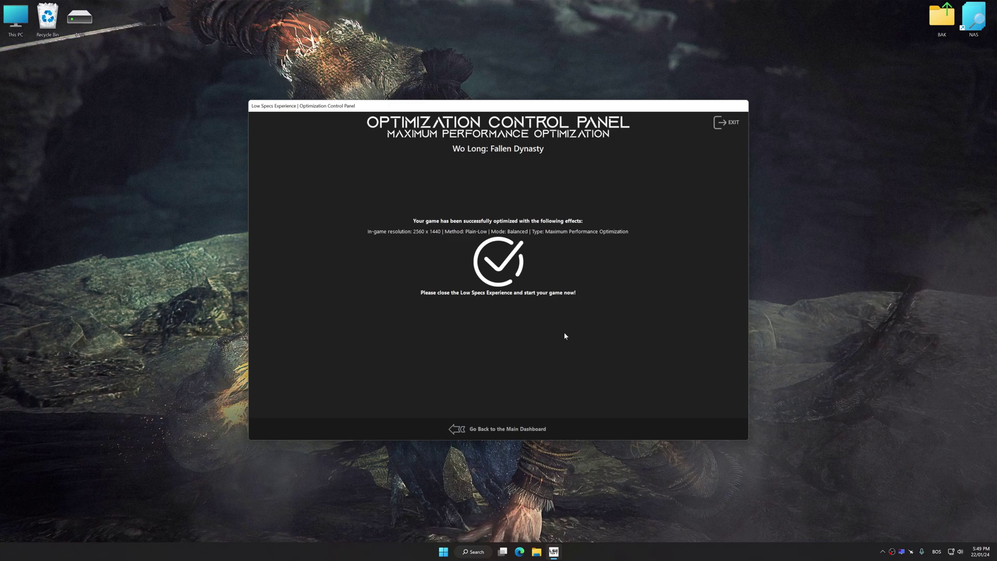
pyautogui.click(507, 431)
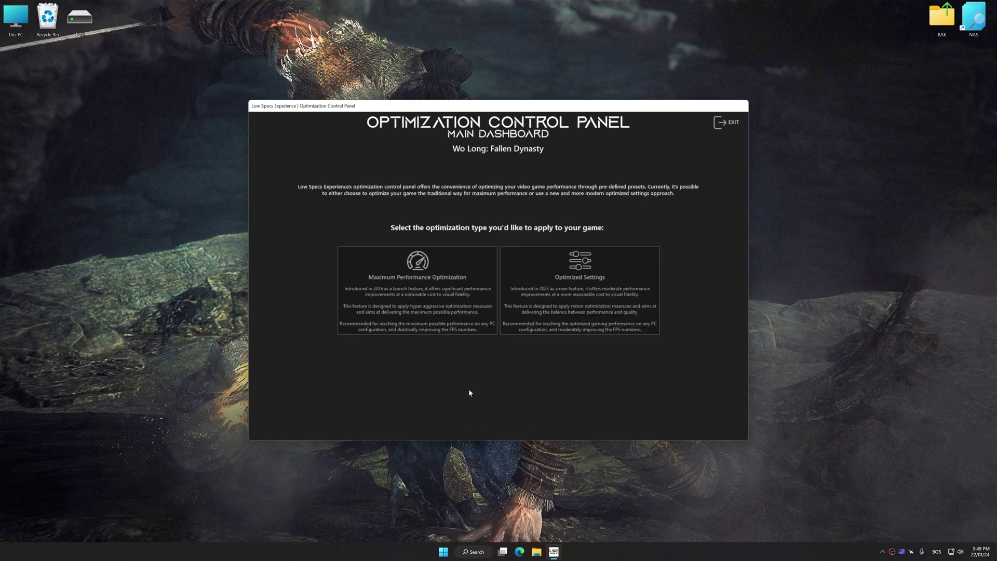
pyautogui.click(430, 315)
pyautogui.click(309, 330)
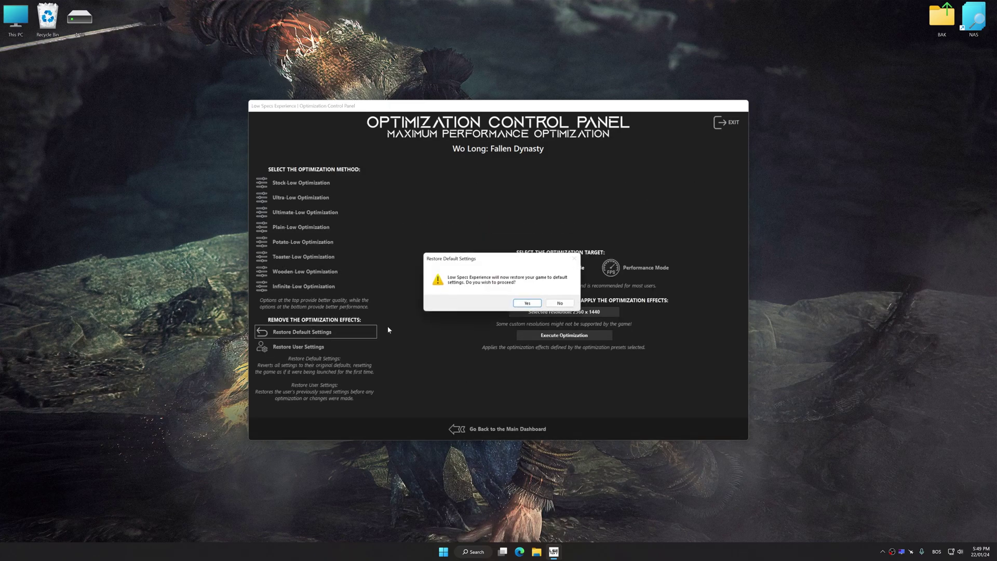
pyautogui.click(527, 304)
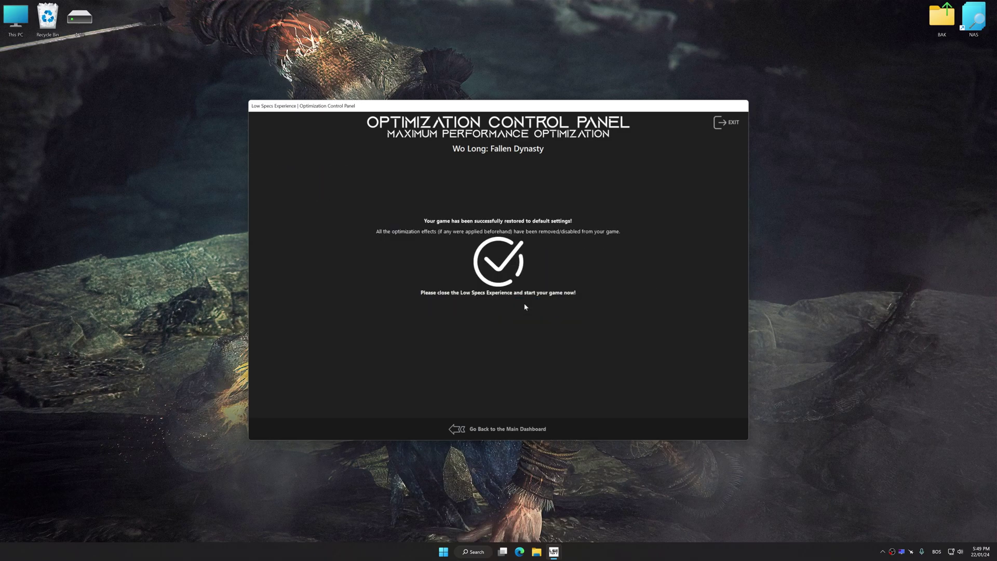